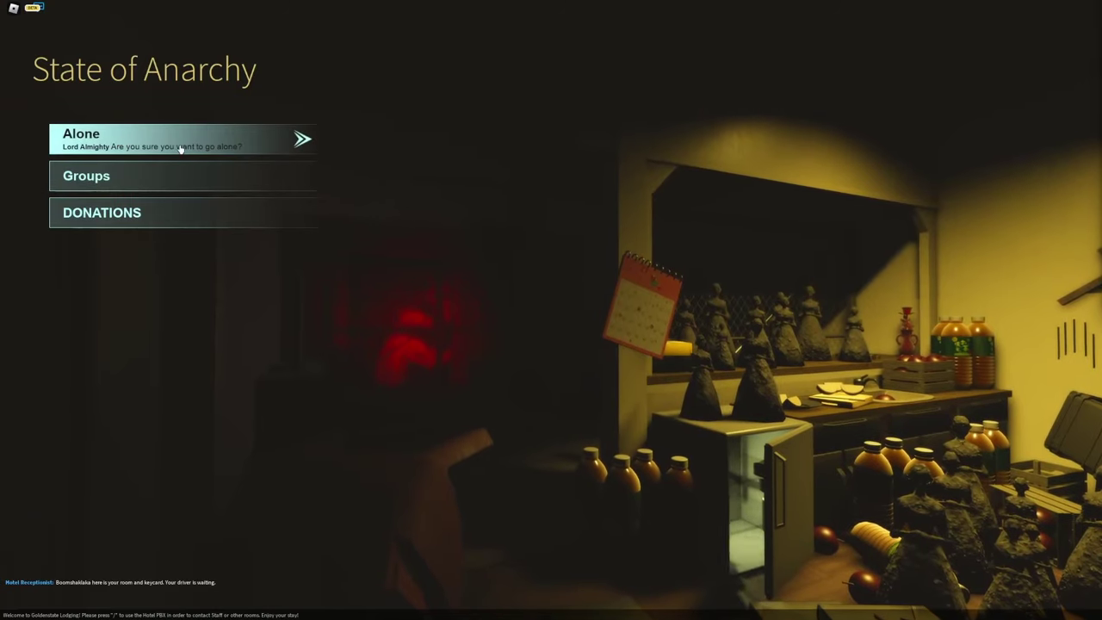
Choose Alone on the main menu to start a solo game in Odessa, Ukraine.
click(191, 149)
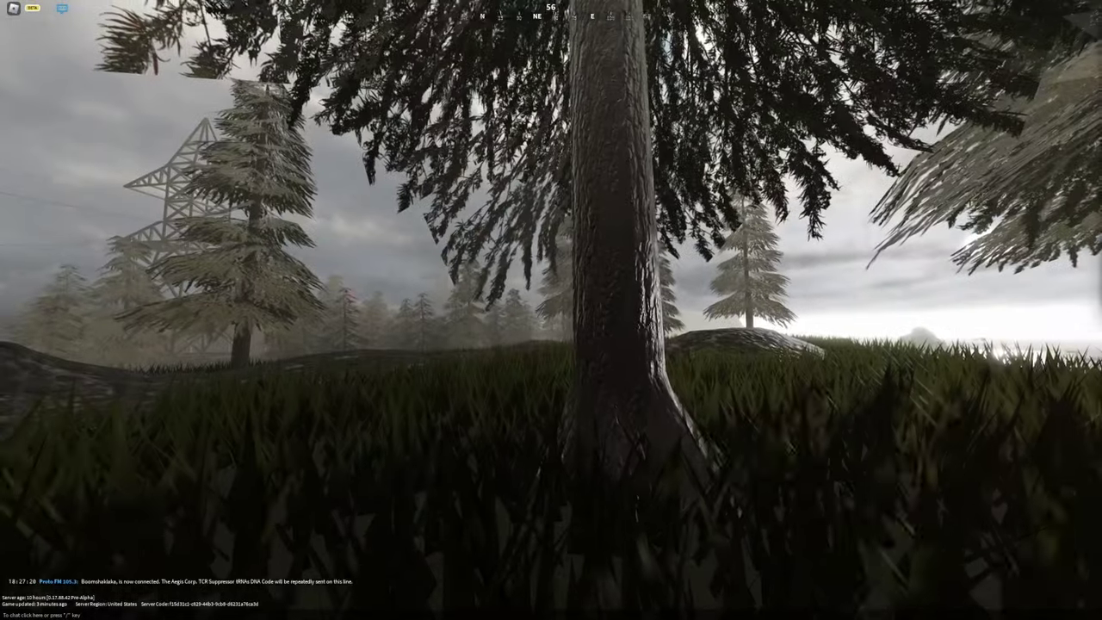
Bring up the Roblox Settings menu to review the game settings, then close it.
key(Escape)
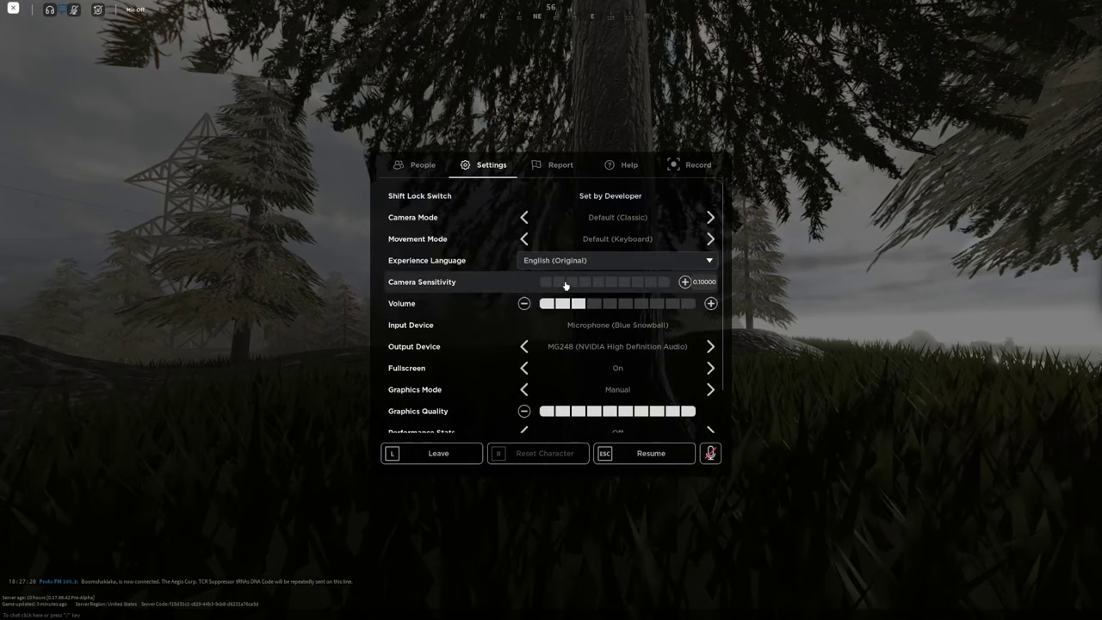
key(Escape)
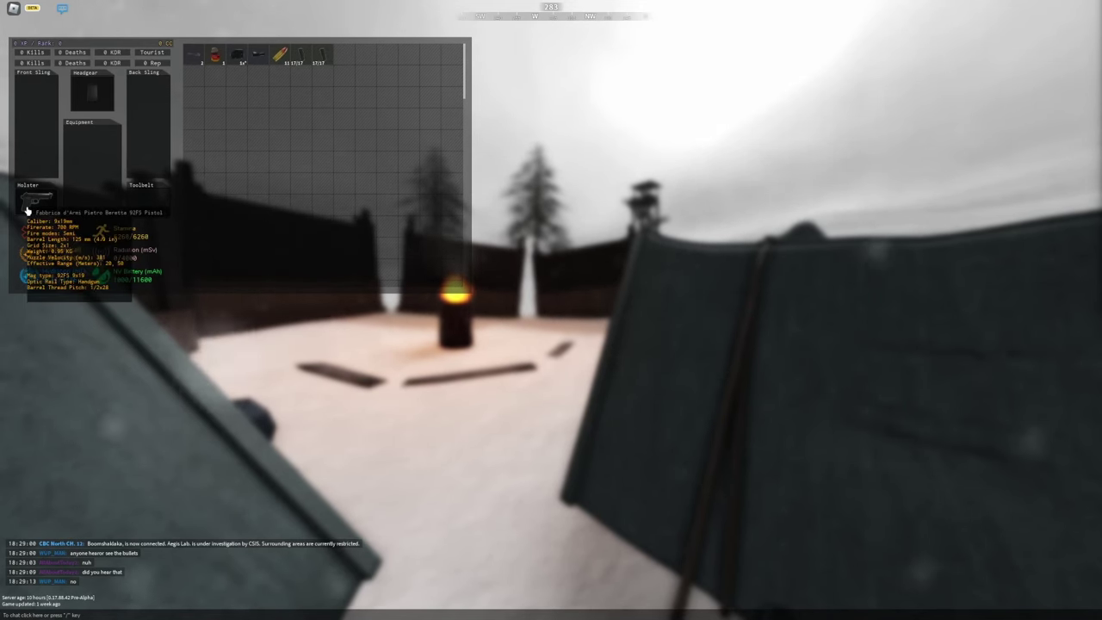
Close the inventory, travel to the frozen lake, and bring up the People player list.
key(Tab)
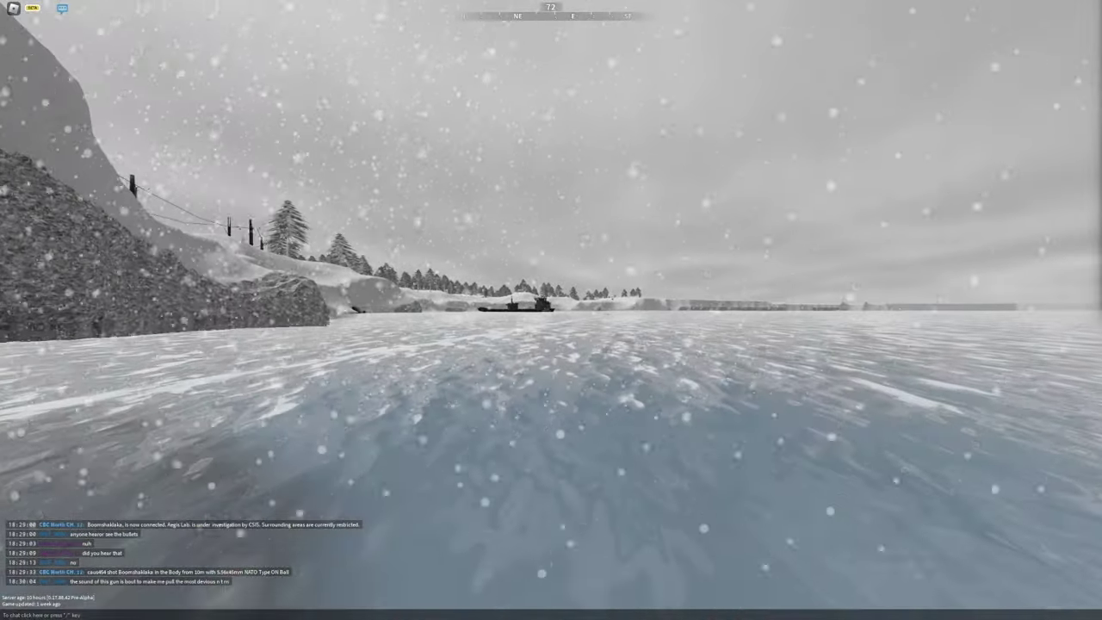
key(Escape)
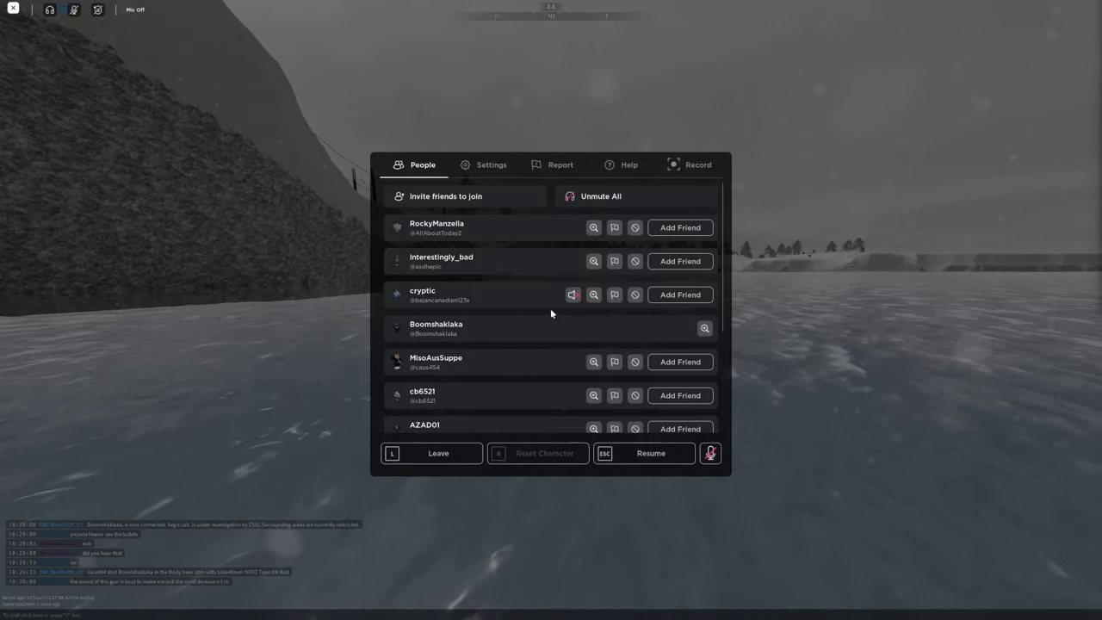
Close the player list and resume exploring until the character is shot.
key(Escape)
key(Escape)
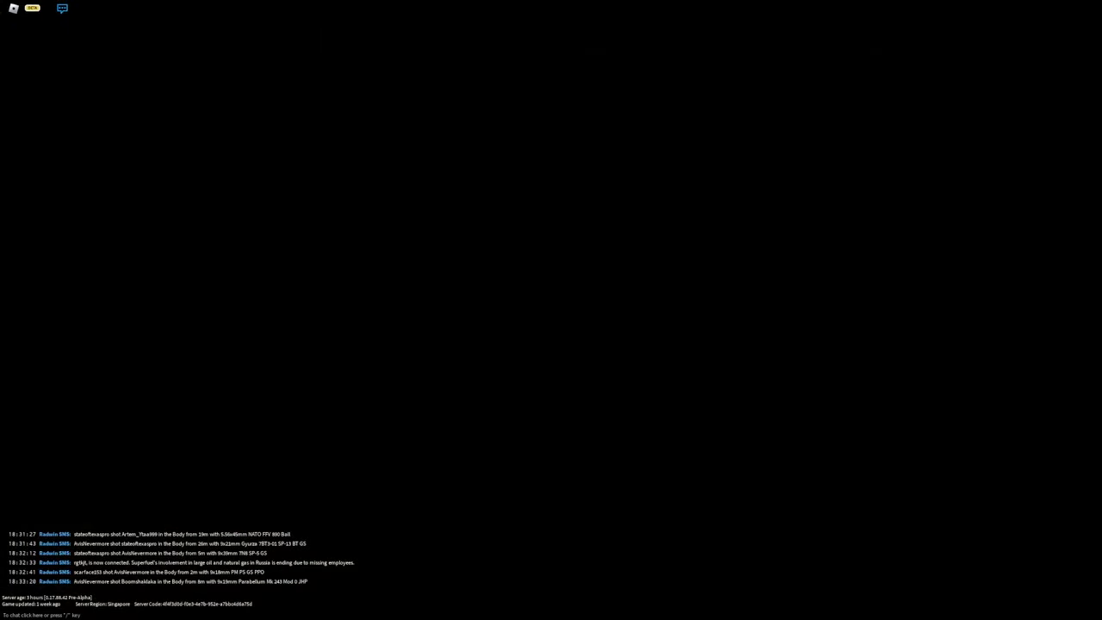
Check the server player list and the Performance Stats settings, then close the menu.
key(Escape)
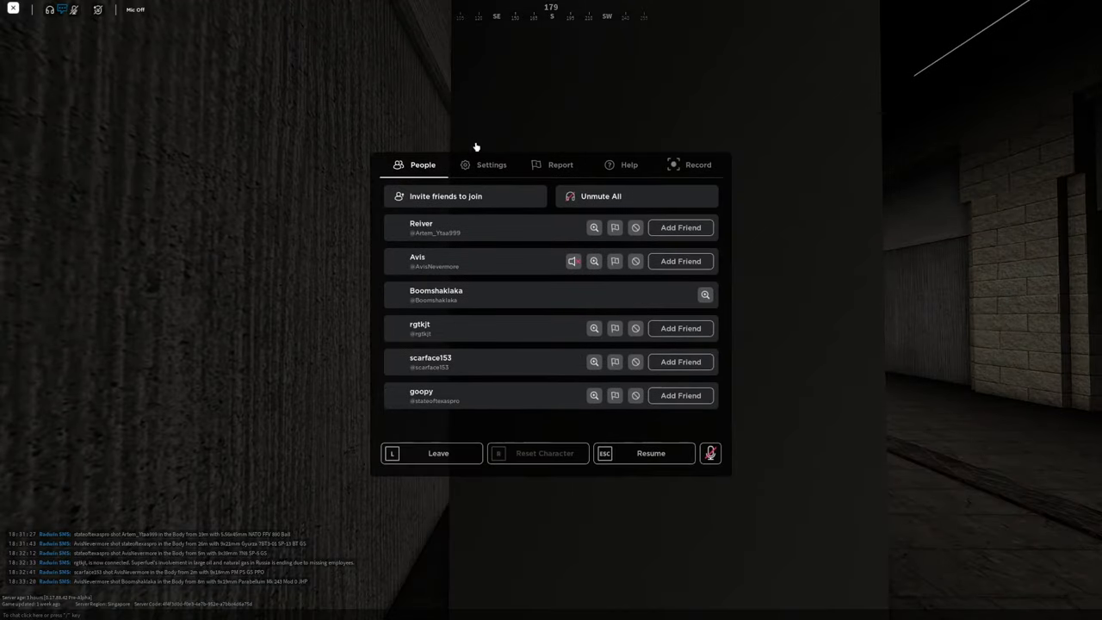
scroll(612, 405, down, 1)
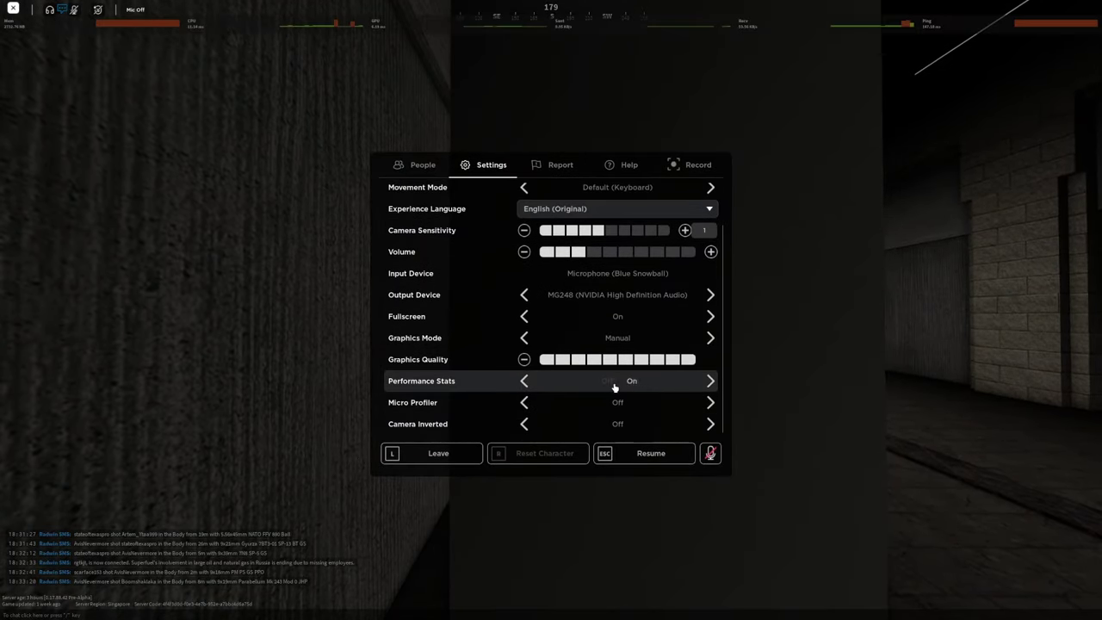
key(Escape)
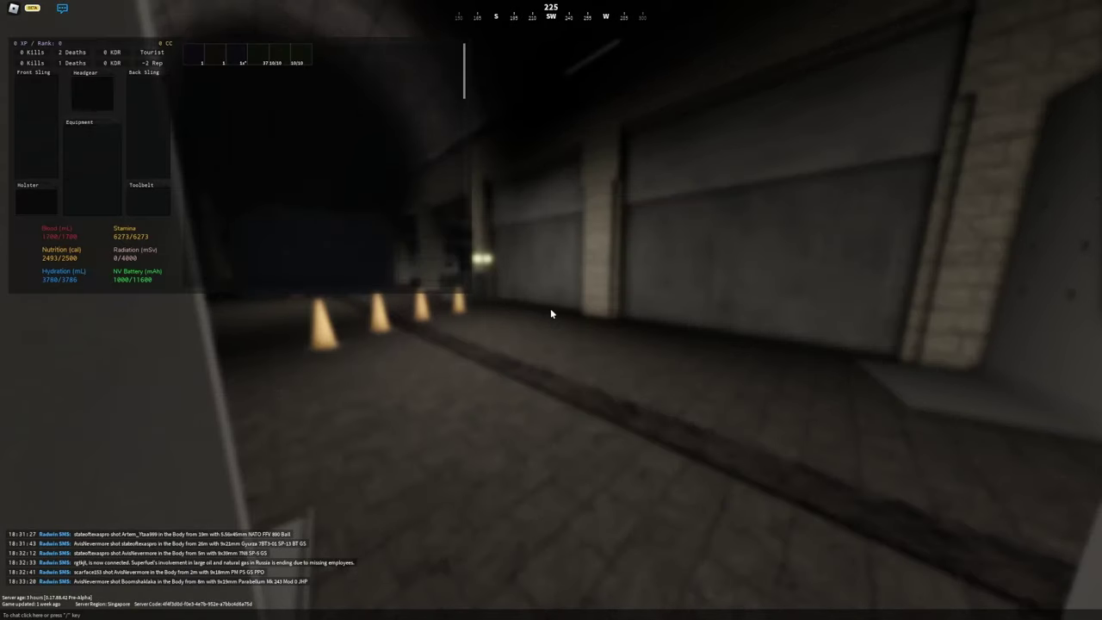
Put away the inventory and shoot Artem_Ytaa999 in the tunnel for 101 XP and 5 reputation.
key(Tab)
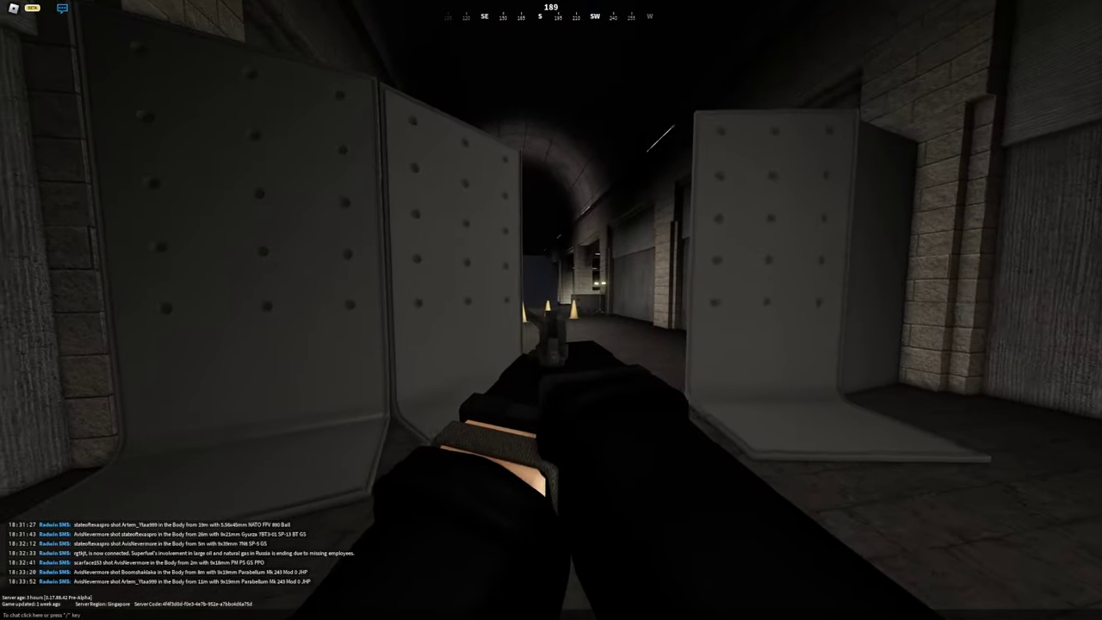
click(552, 310)
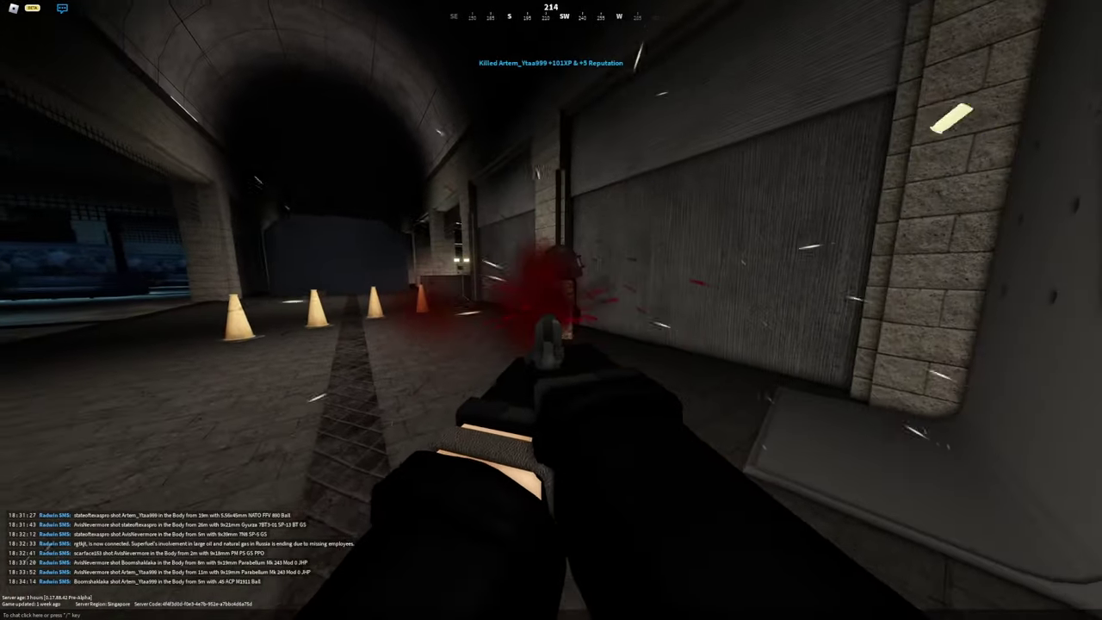